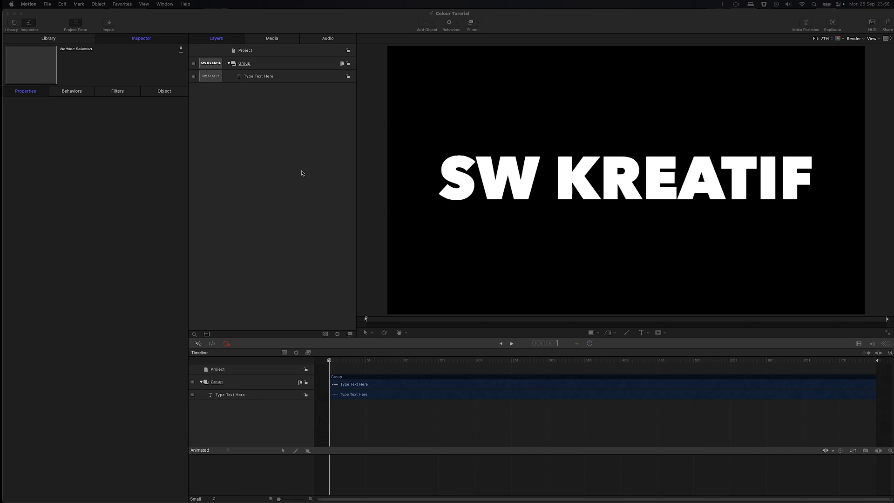
Step: Select the SW KREATIF text layer and open its text appearance settings
left_click(262, 76)
left_click(164, 90)
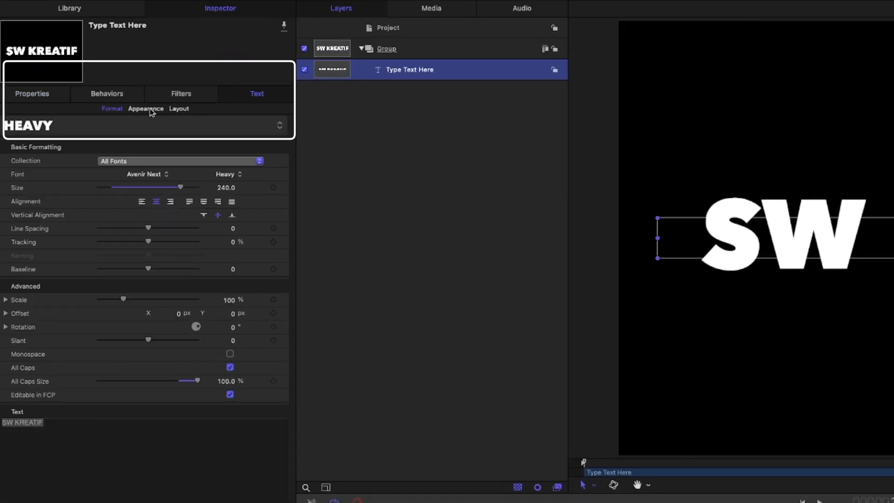
left_click(155, 109)
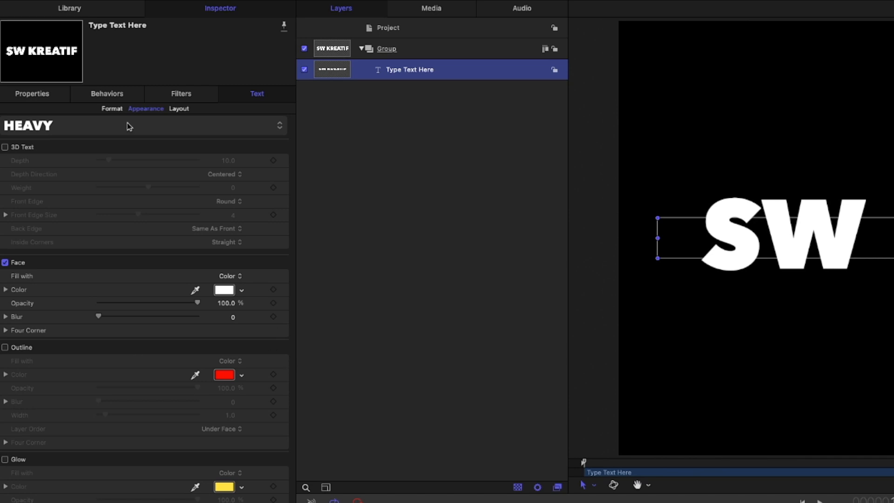
Step: Apply the Sequence Text behavior from the Text Animation category to the SW KREATIF text layer
left_click(99, 10)
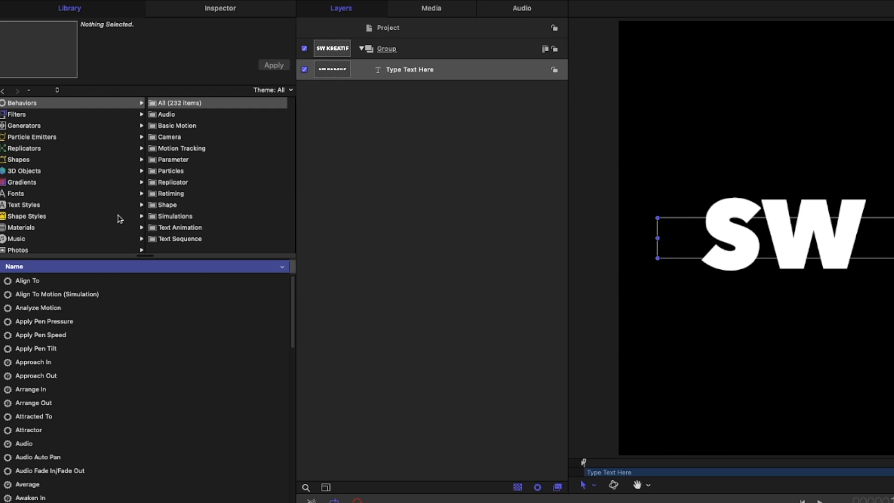
left_click(182, 220)
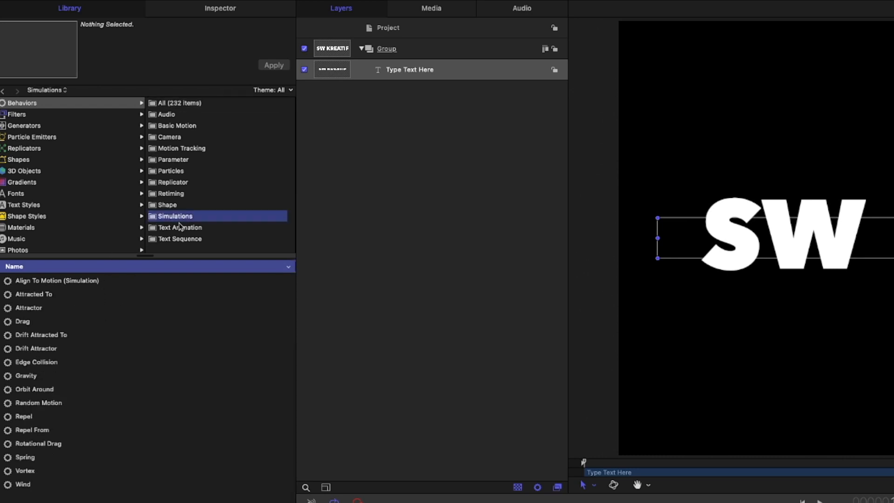
left_click(180, 230)
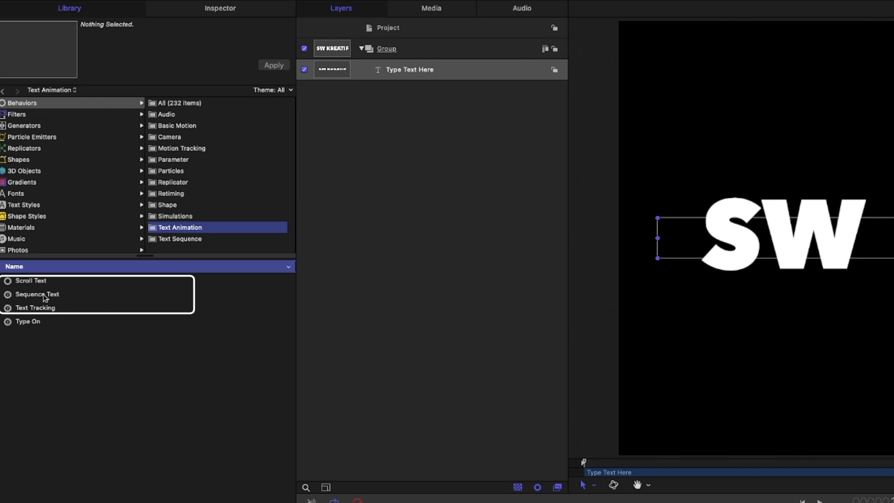
left_click_drag(45, 298, 424, 71)
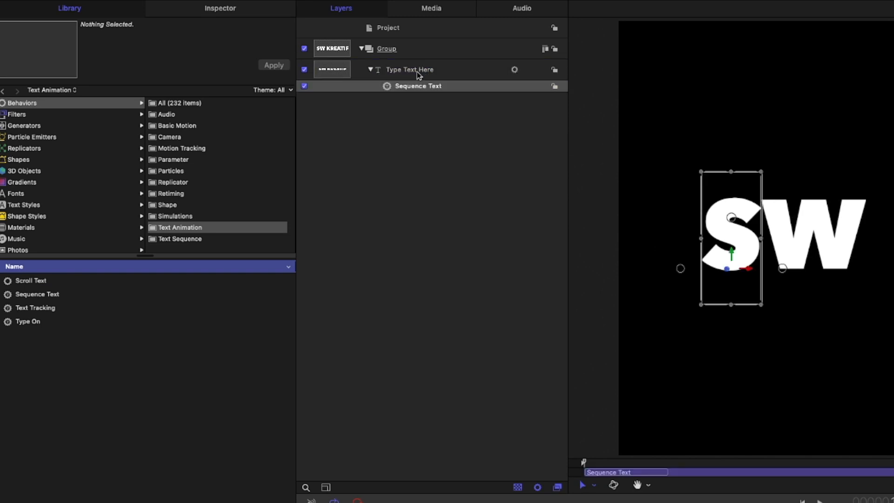
Step: Add the Face Color parameter to the Sequence Text behavior
left_click(235, 9)
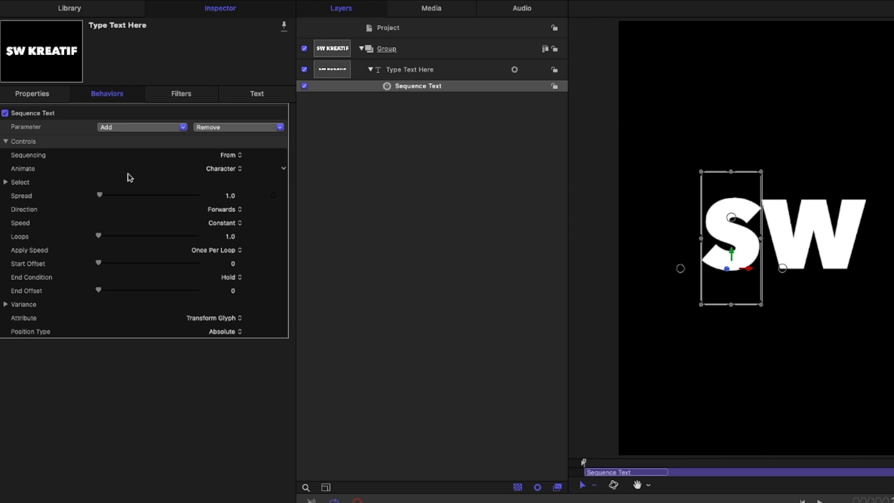
left_click(147, 128)
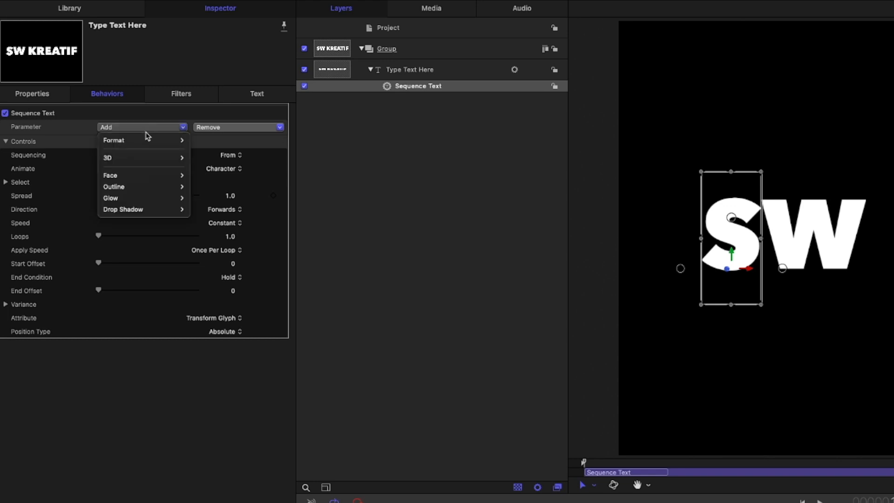
mouse_move(147, 142)
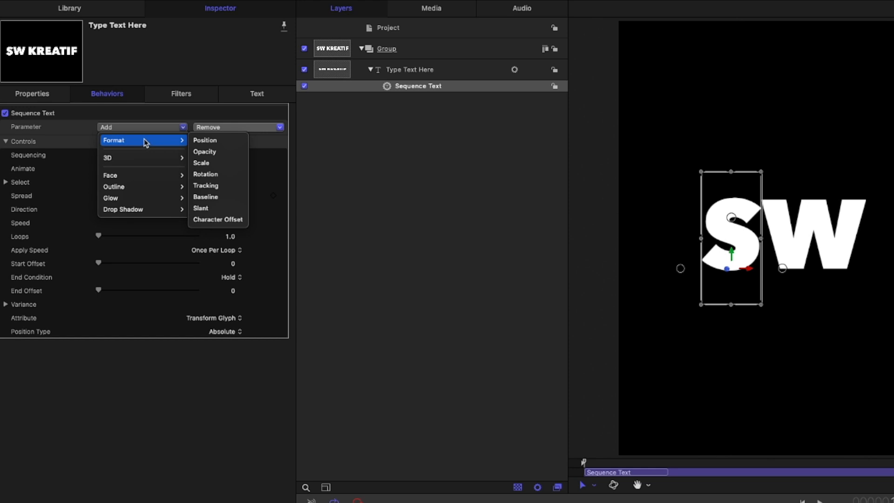
mouse_move(145, 160)
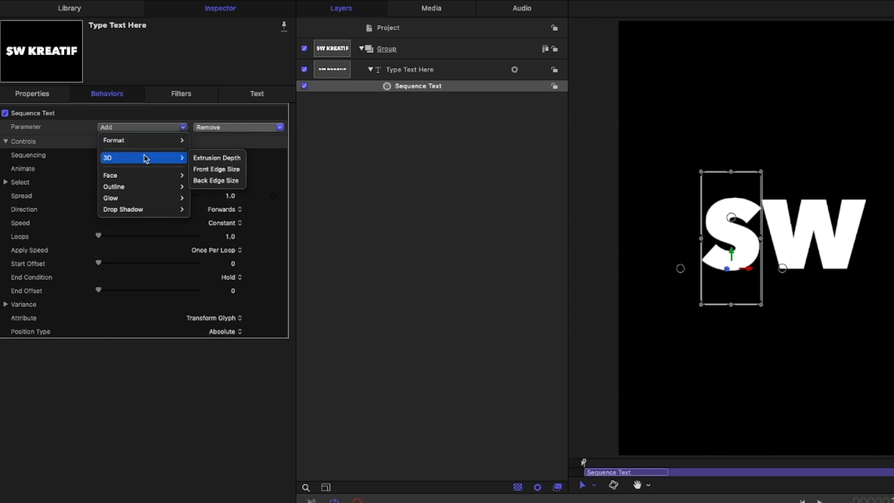
mouse_move(146, 180)
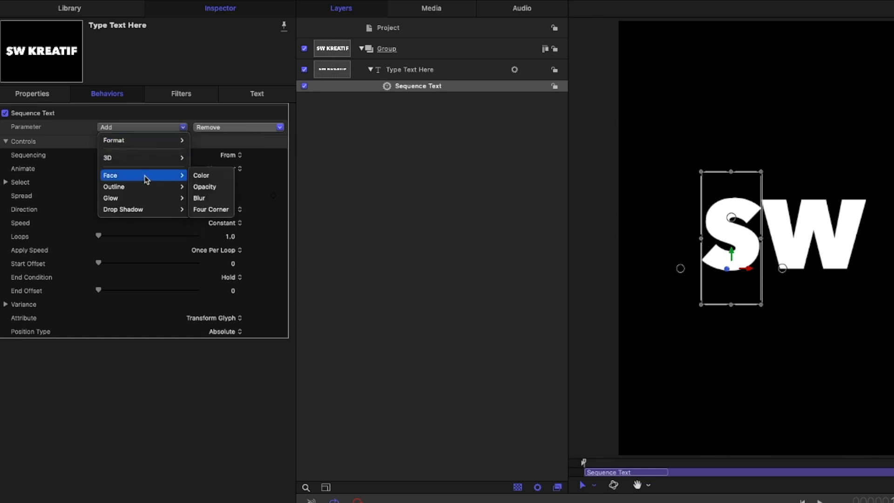
left_click(208, 177)
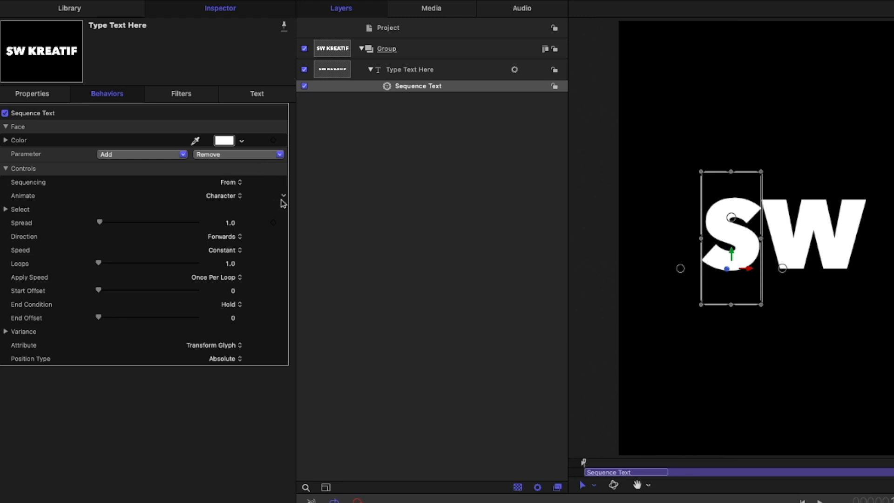
Step: Set the Sequence Text behavior's face color to the white Snow pencil and close the color picker
left_click(224, 140)
left_click(158, 307)
left_click(168, 340)
left_click(209, 355)
left_click(216, 292)
left_click(174, 296)
left_click(154, 297)
left_click(153, 343)
left_click(196, 349)
left_click(218, 317)
left_click(237, 287)
left_click(248, 261)
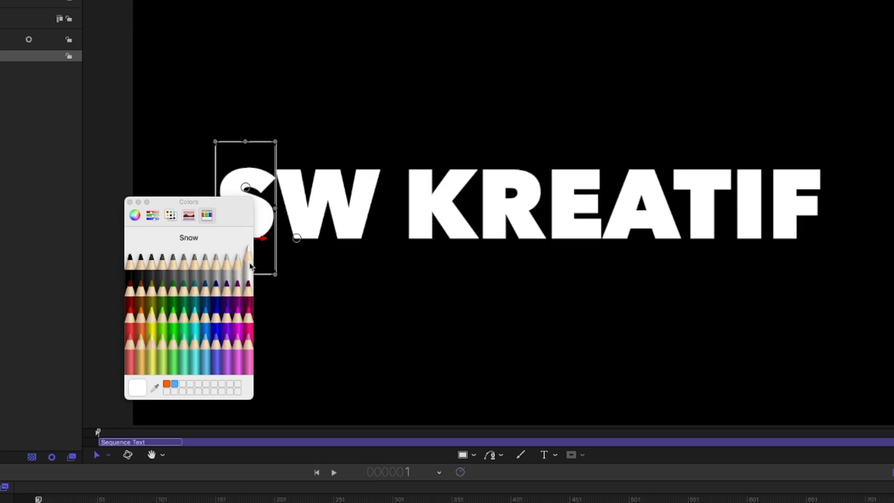
left_click(130, 203)
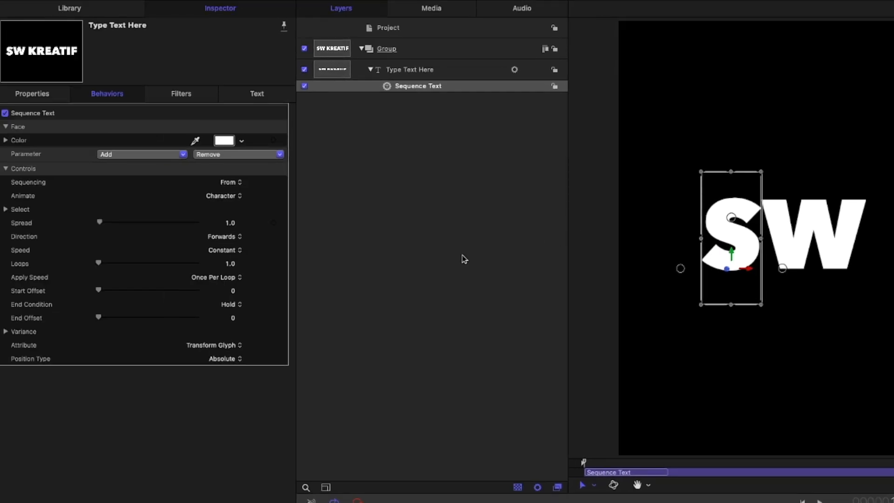
left_click(234, 199)
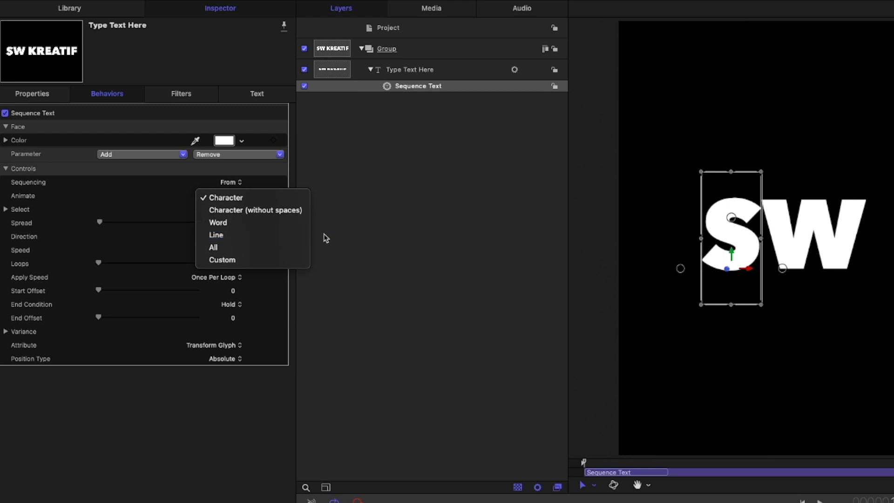
left_click(344, 266)
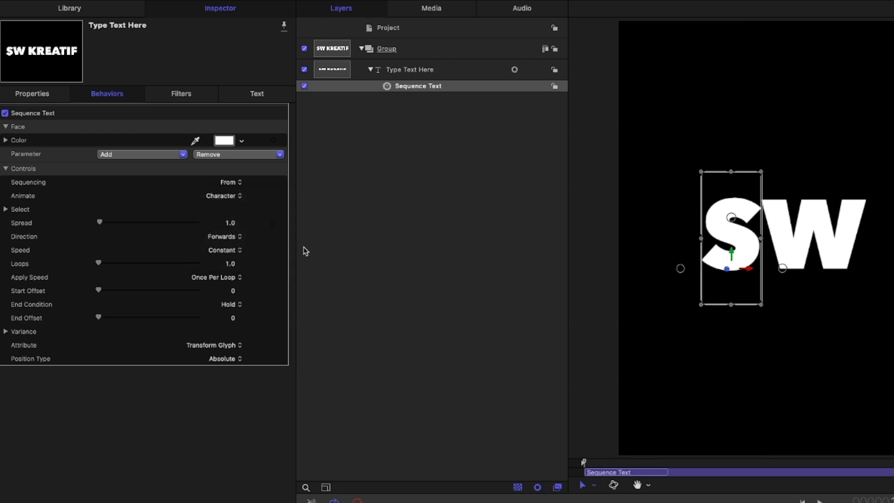
Step: Set the Sequence Text behavior's Variance to 100% and the variance Minimum to 20%
left_click(6, 331)
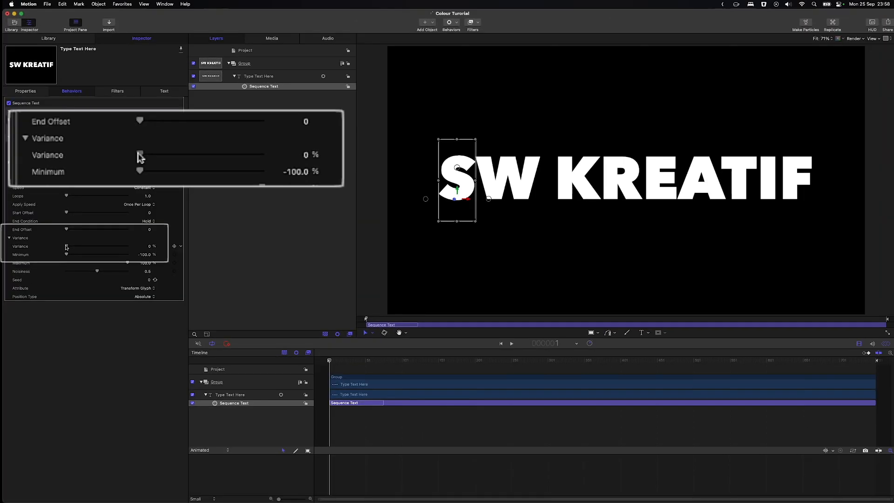
left_click_drag(82, 293, 224, 292)
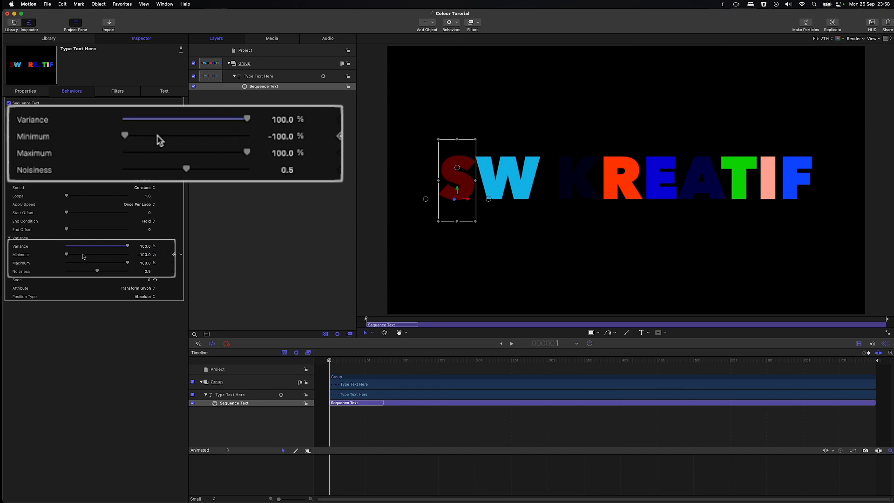
left_click(145, 255)
type("20")
key("Return")
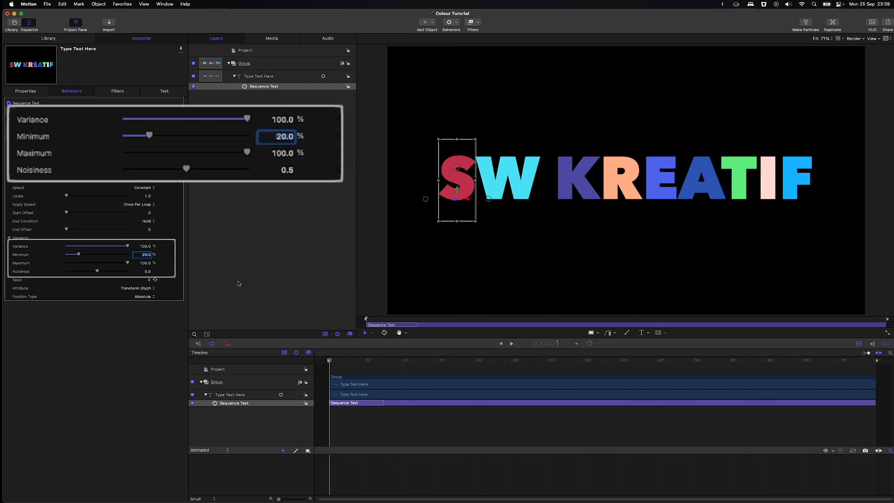
Step: Try a Noisiness of 1.0 for the color variance and undo the change
left_click_drag(99, 272, 154, 269)
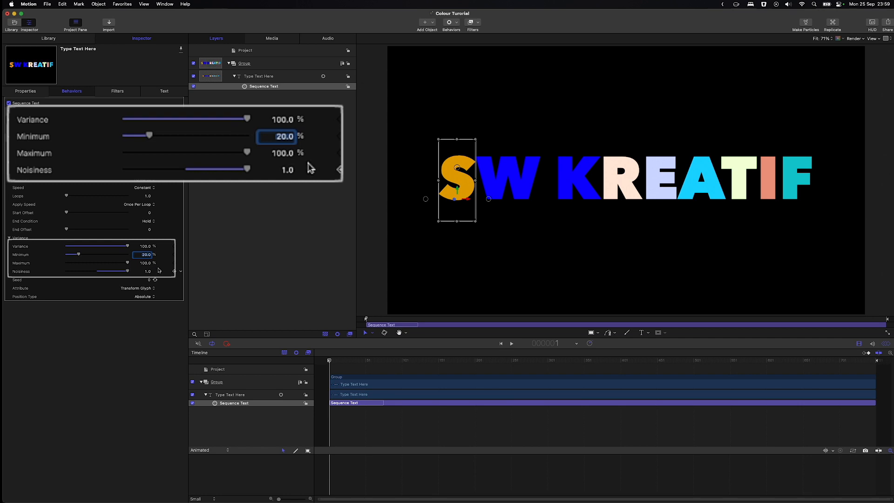
key("super+z")
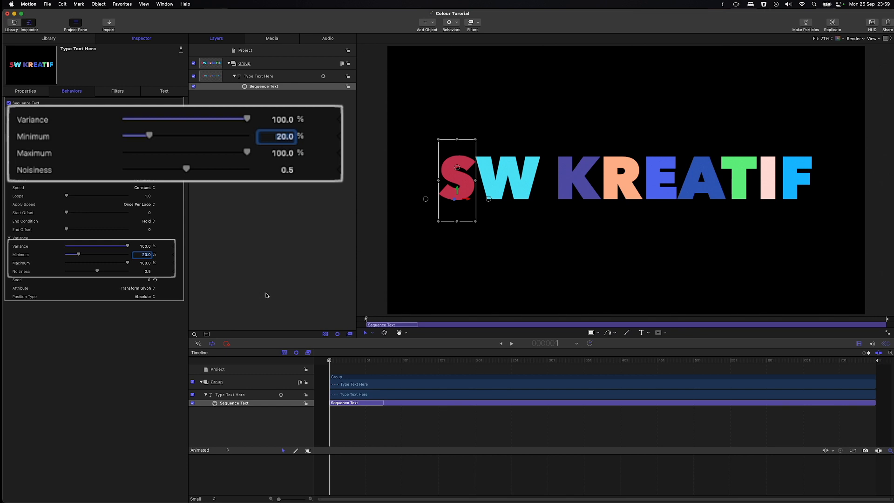
left_click(289, 254)
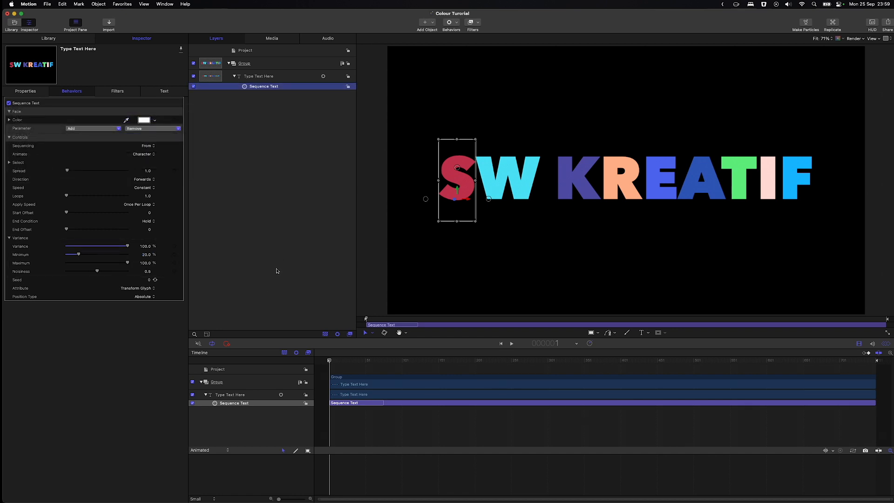
Step: Generate several random seeds to try different letter colors, and reset the Seed to 0
left_click(155, 280)
left_click(156, 280)
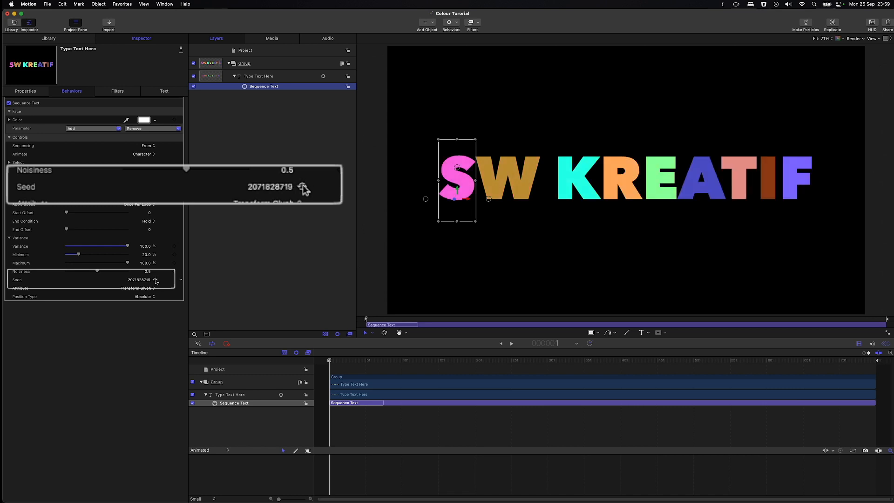
left_click(156, 279)
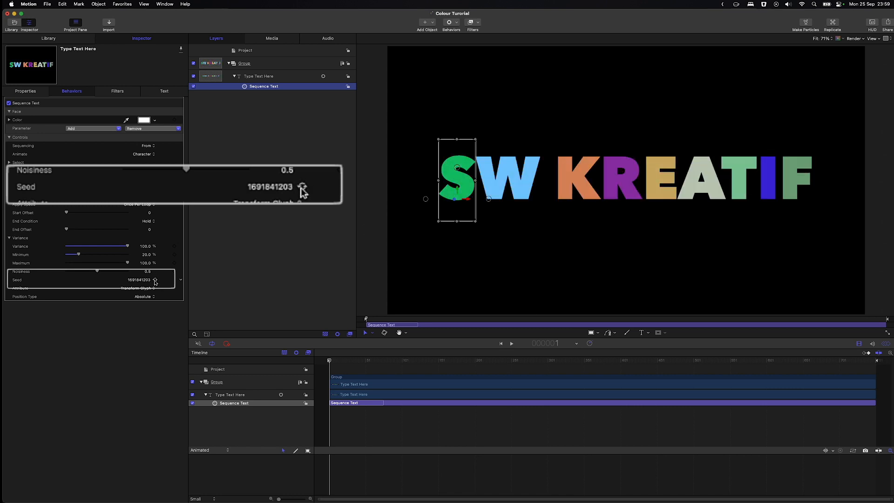
left_click(155, 279)
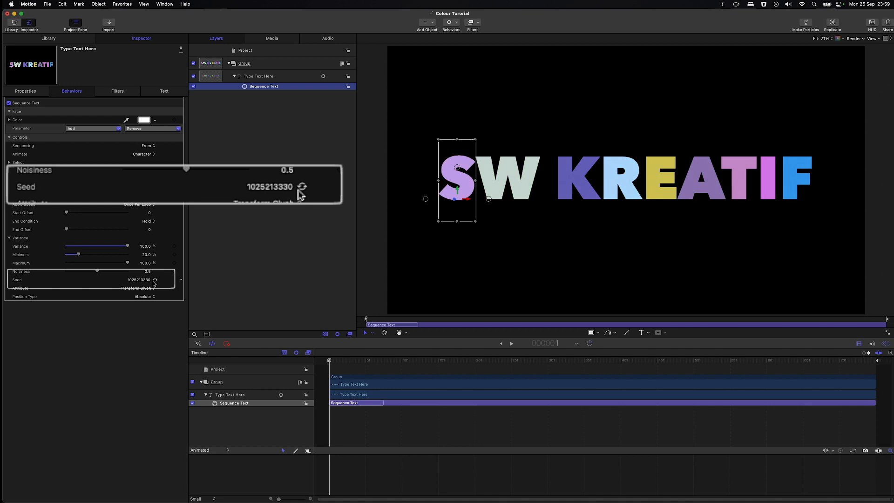
left_click(155, 280)
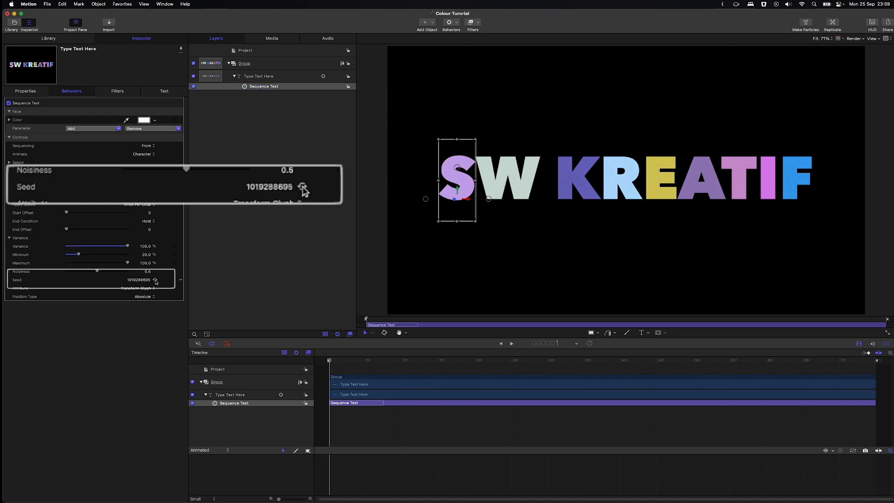
left_click(155, 280)
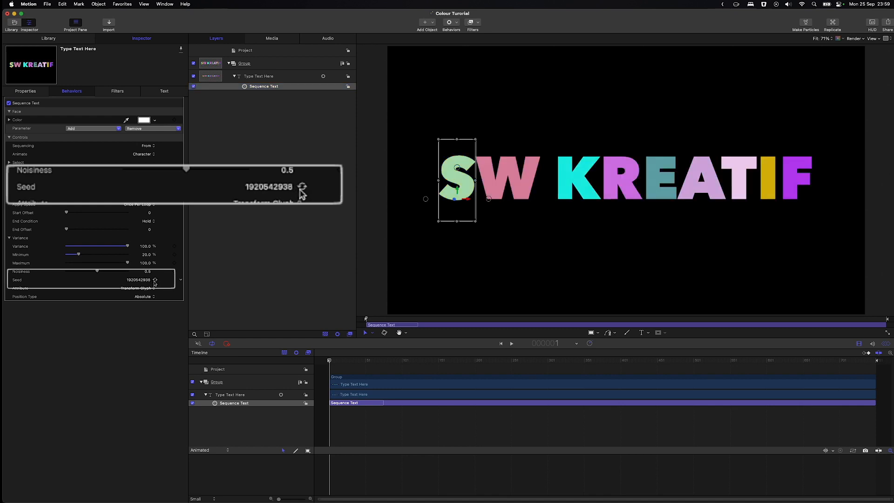
left_click(155, 279)
double_click(142, 282)
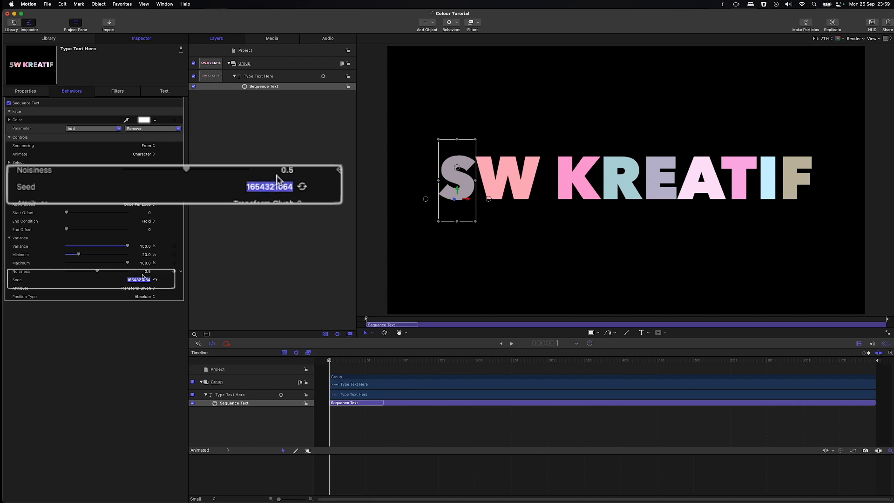
type("0")
key("Return")
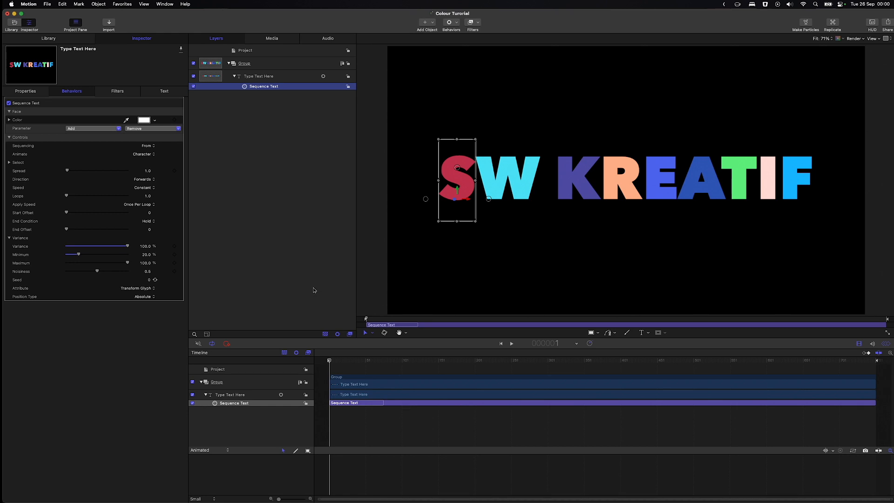
Step: Play the project to preview the letter color animation and return the playhead to the start
key("space")
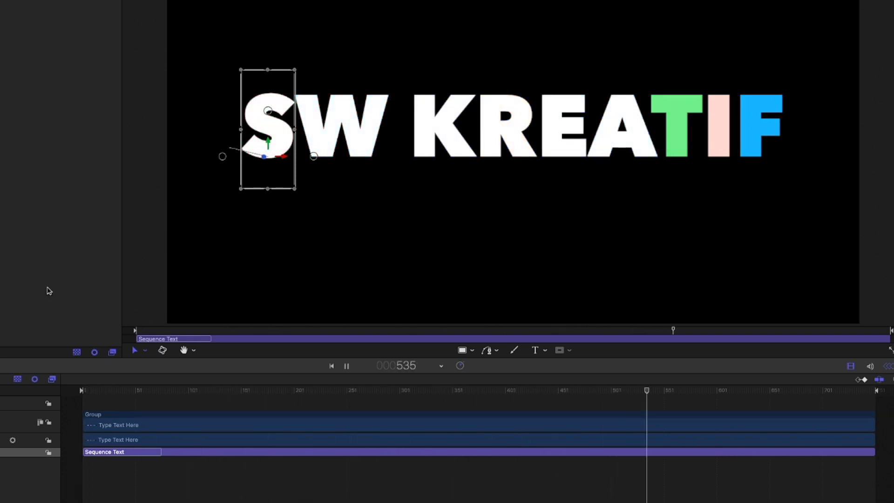
key("space")
left_click_drag(119, 391, 69, 392)
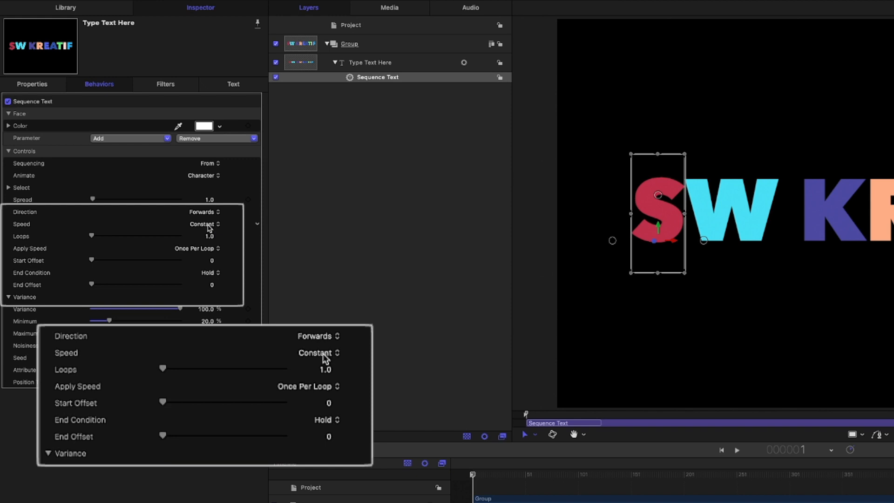
Step: Set the Sequence Text Speed to Custom with a 0% Custom Speed keyframe at frame 750, and return the playhead to frame 1
left_click(208, 225)
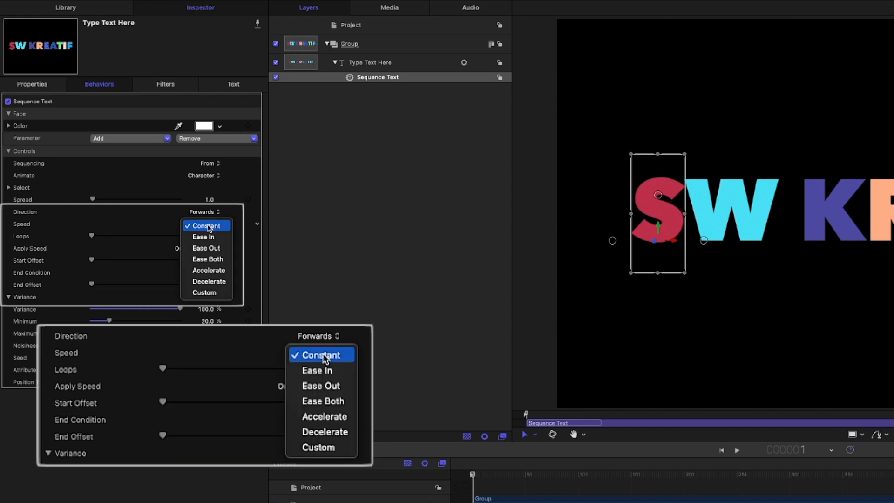
left_click(208, 292)
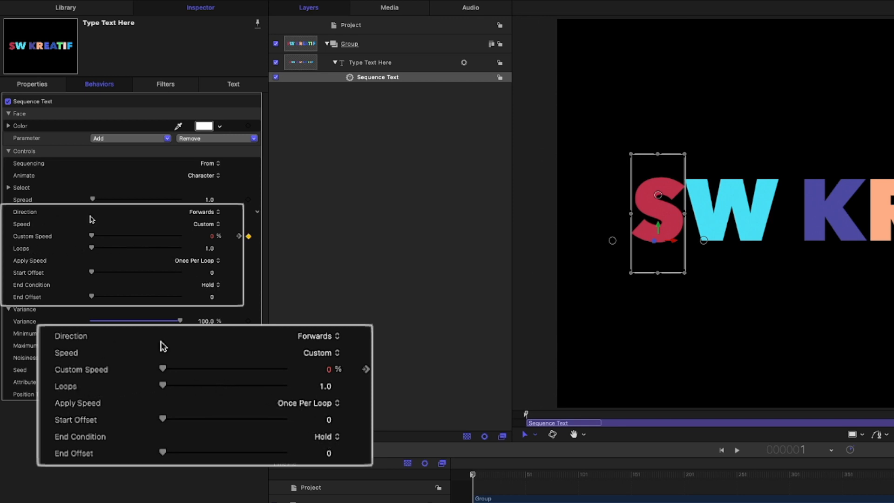
left_click(239, 236)
double_click(207, 238)
type("0")
key("Return")
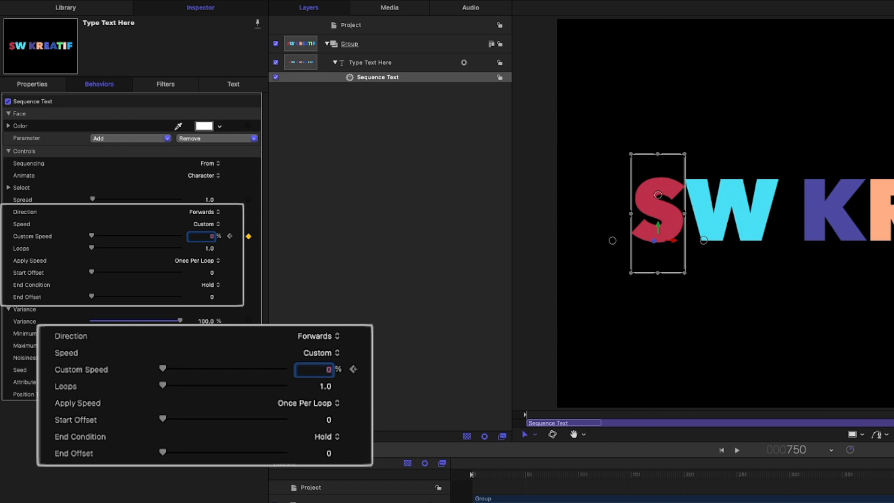
left_click_drag(876, 359, 329, 349)
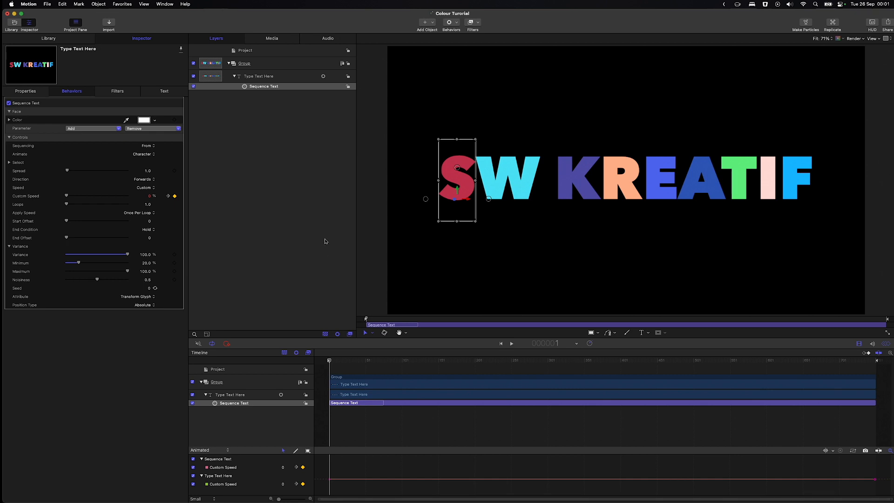
Step: Try several Sequence Text face colors, including Maraschino, green, teal, Aqua and Tangerine, to compare their effects on the letter variance
left_click(144, 120)
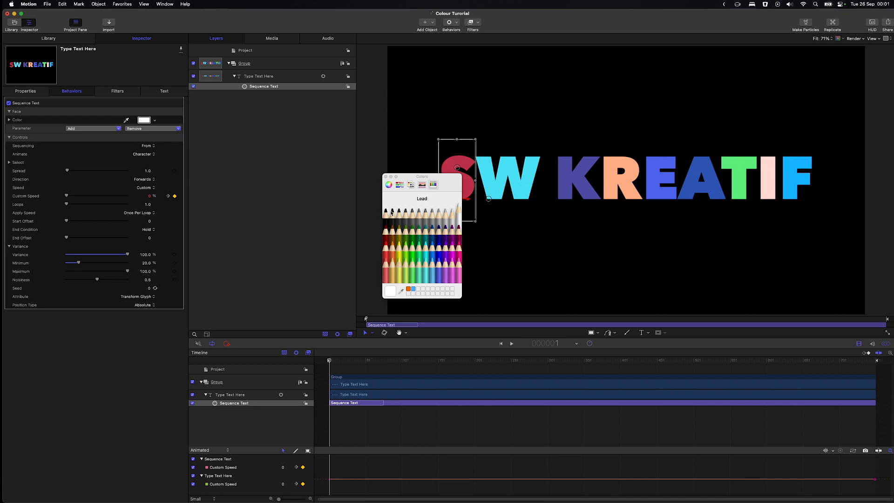
left_click(387, 252)
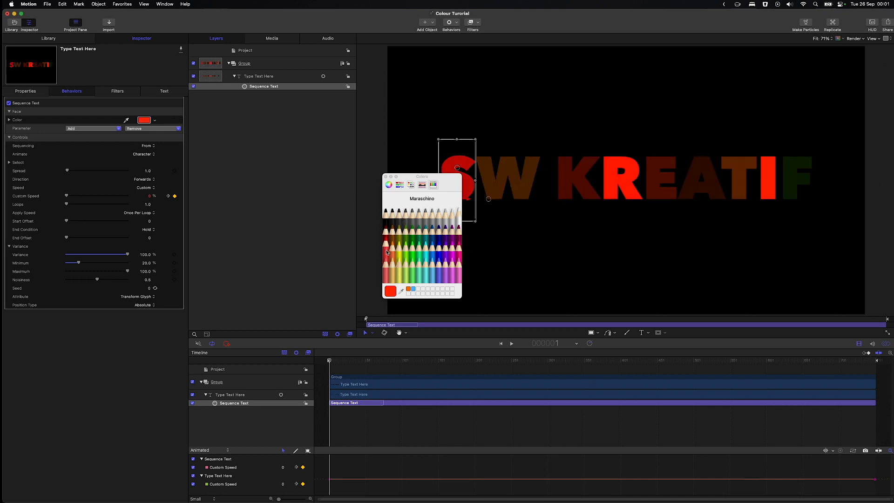
left_click_drag(387, 178, 294, 165)
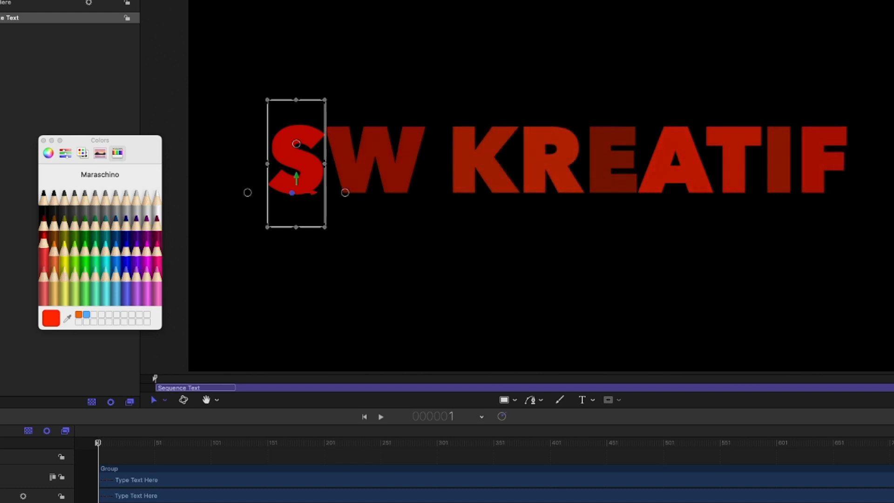
left_click(97, 251)
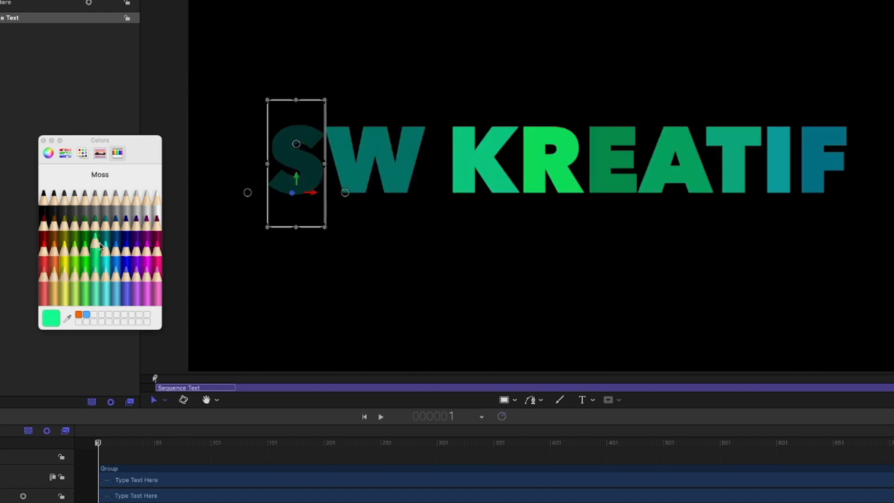
left_click(106, 222)
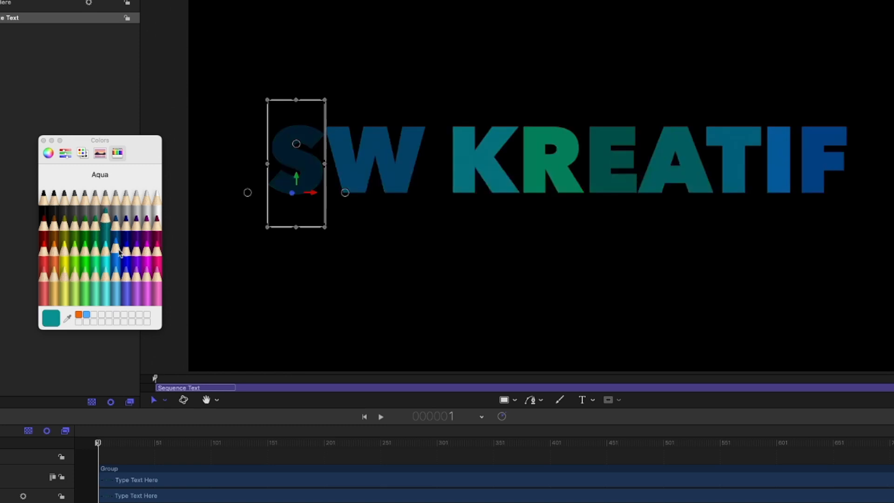
left_click(115, 250)
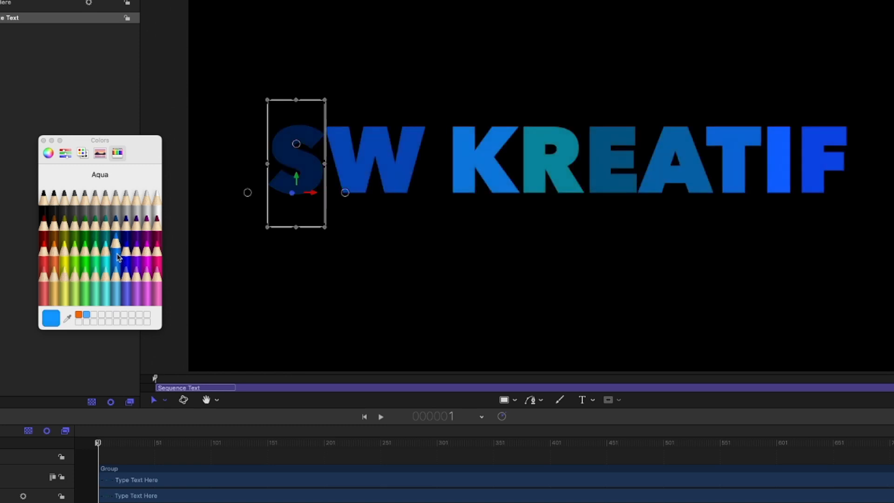
left_click(95, 282)
left_click(54, 259)
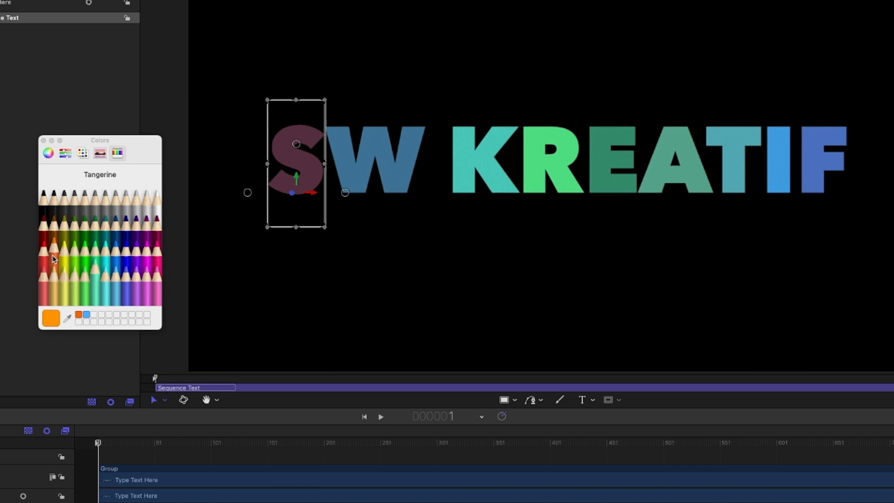
left_click(54, 228)
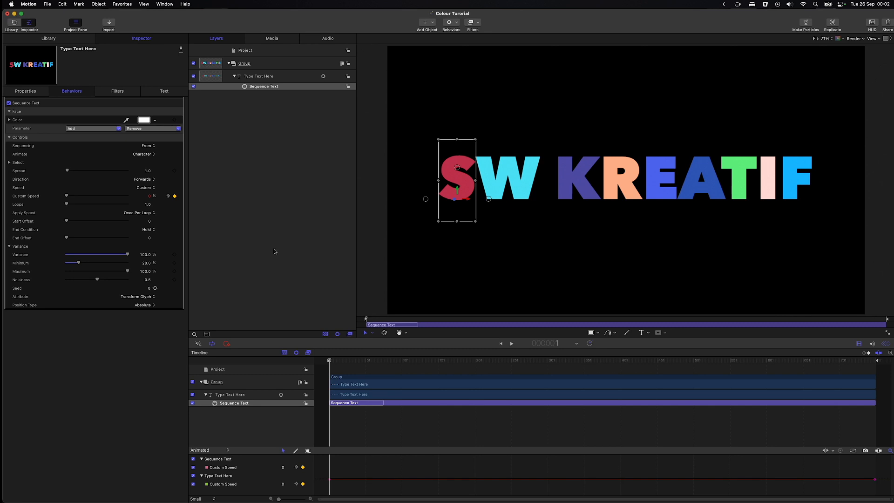
Step: Add the Text-Basic Arrange In sequence behavior to the Type Text Here layer and play the project to preview it
key("super+2")
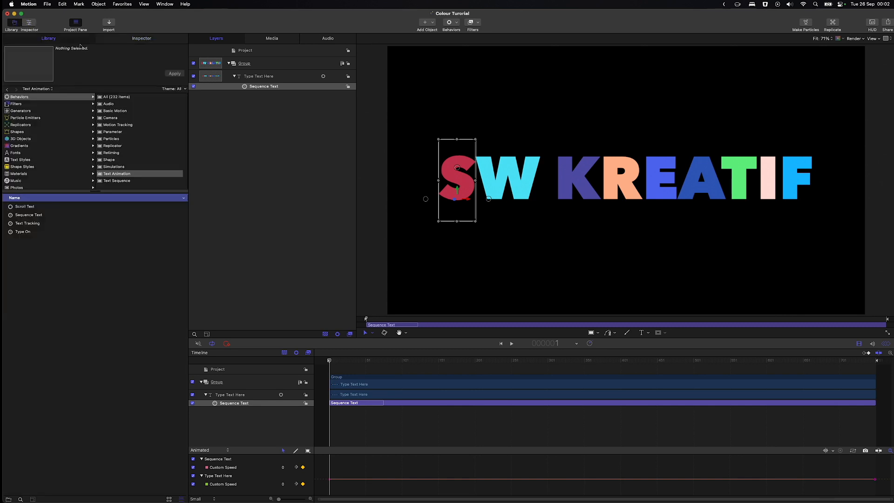
left_click(126, 180)
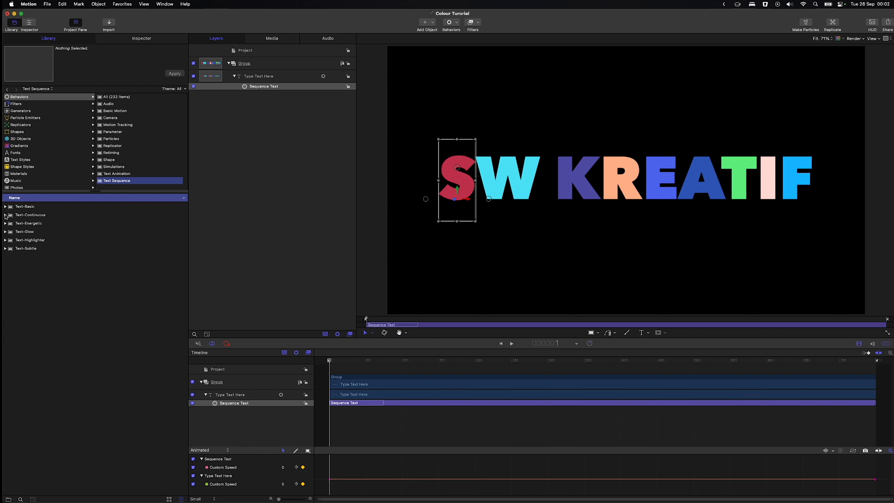
left_click(5, 206)
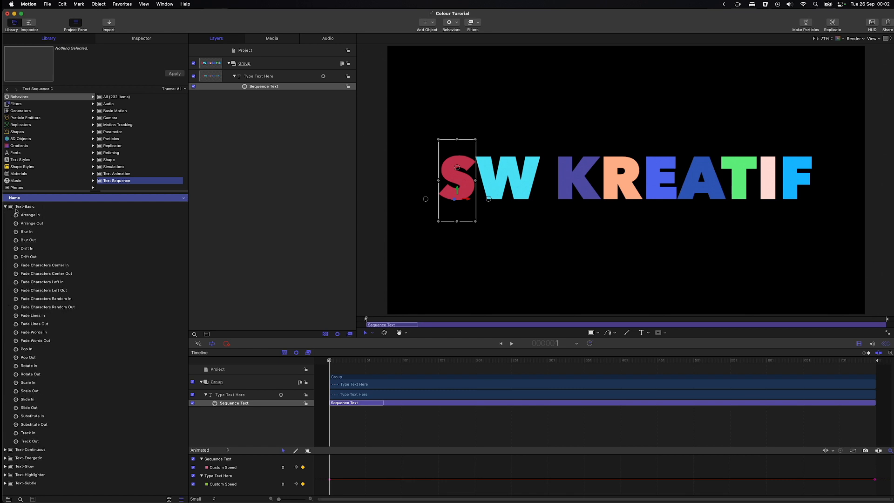
left_click_drag(32, 214, 243, 89)
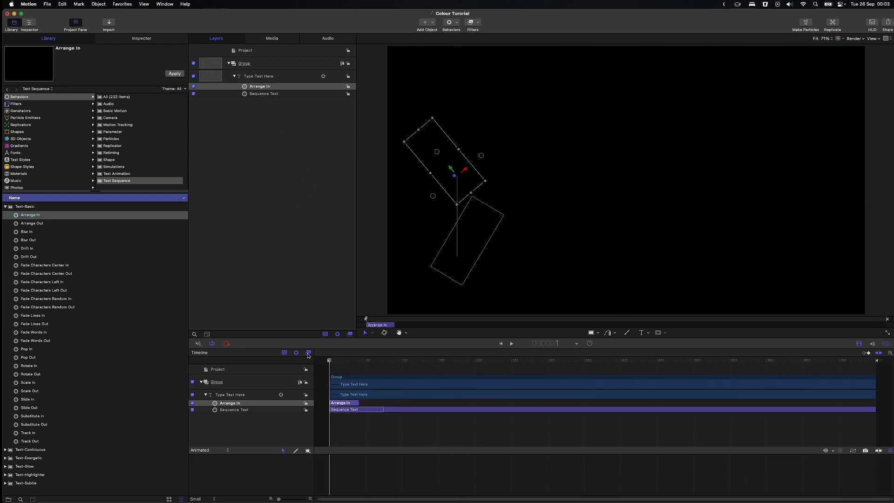
key("space")
key("space")
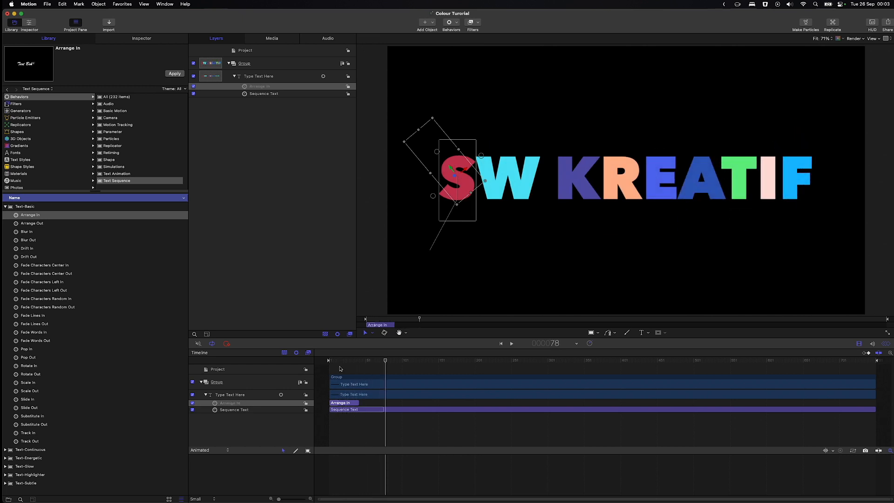
left_click(367, 425)
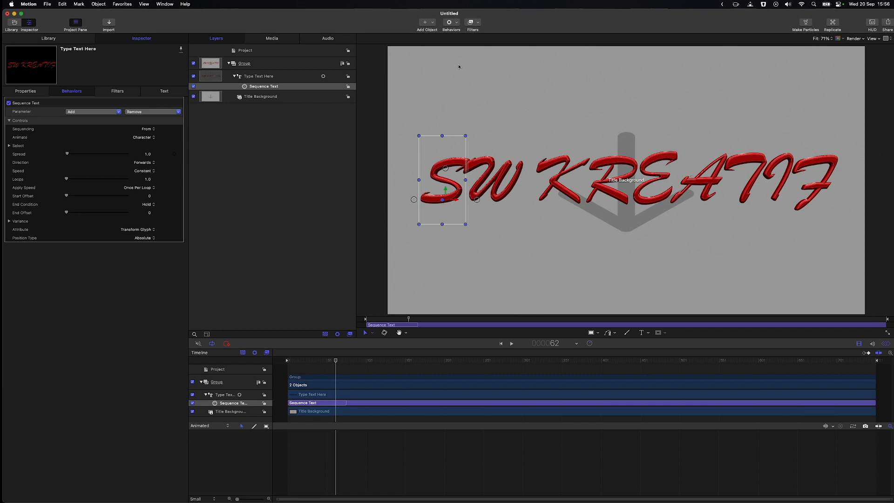
Step: Add the Car Paint Substance Color parameter to the 3D title's Sequence Text behavior and set its Variance to 100%
left_click(150, 91)
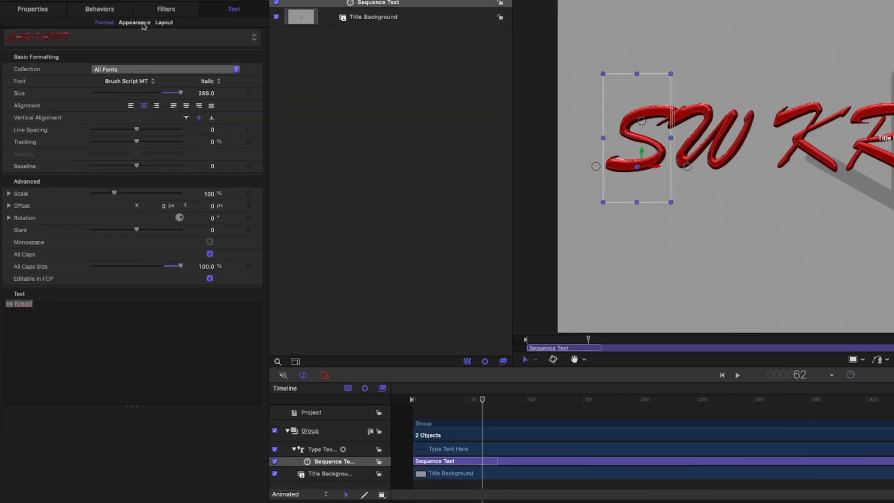
left_click(136, 23)
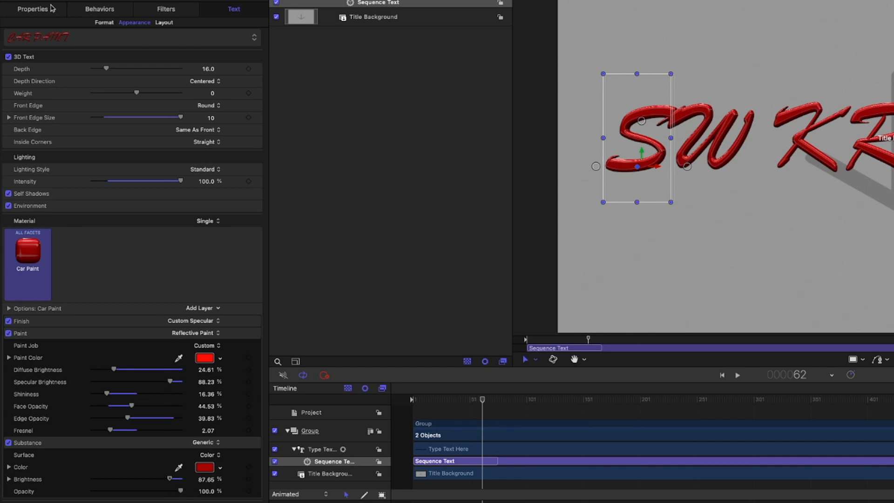
left_click(99, 10)
left_click(114, 39)
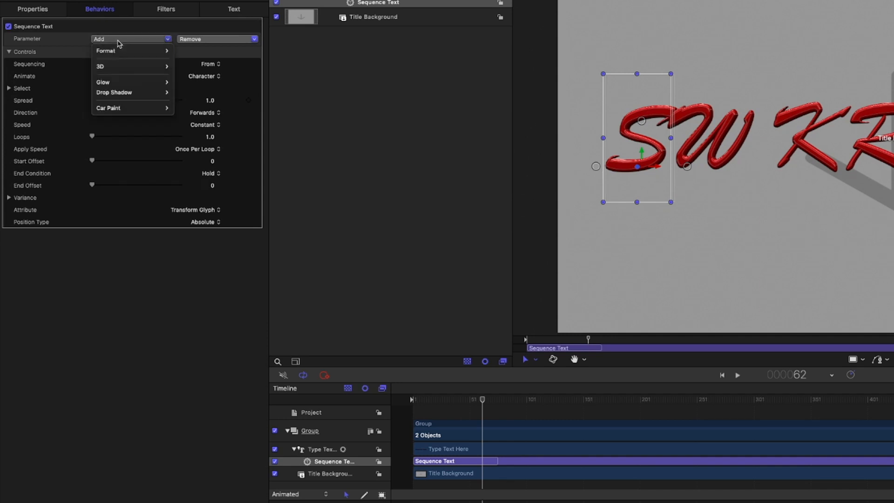
mouse_move(125, 107)
mouse_move(198, 128)
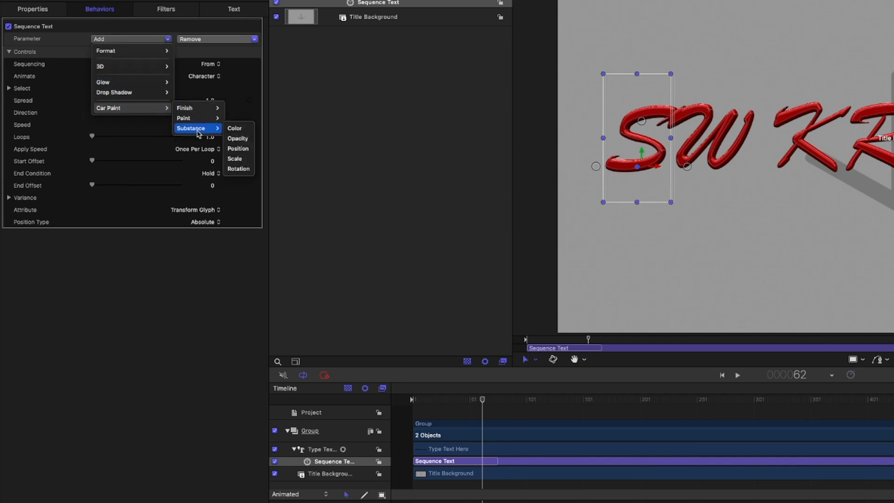
left_click(235, 130)
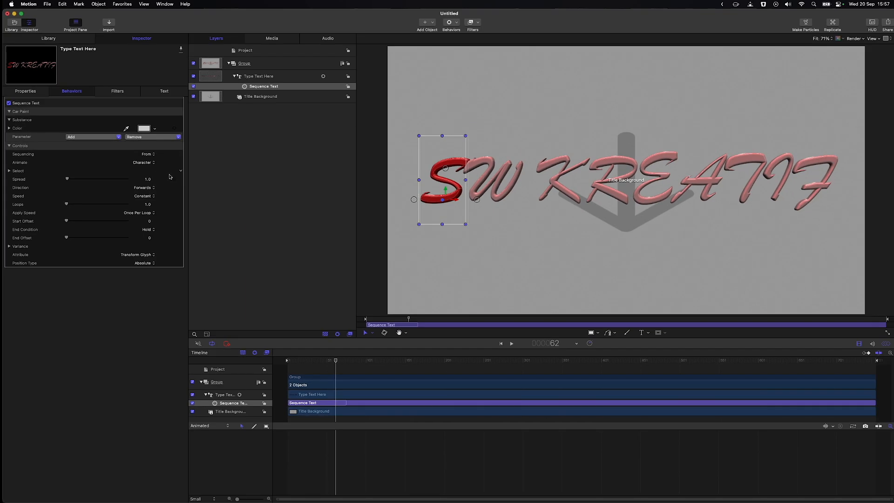
left_click(9, 246)
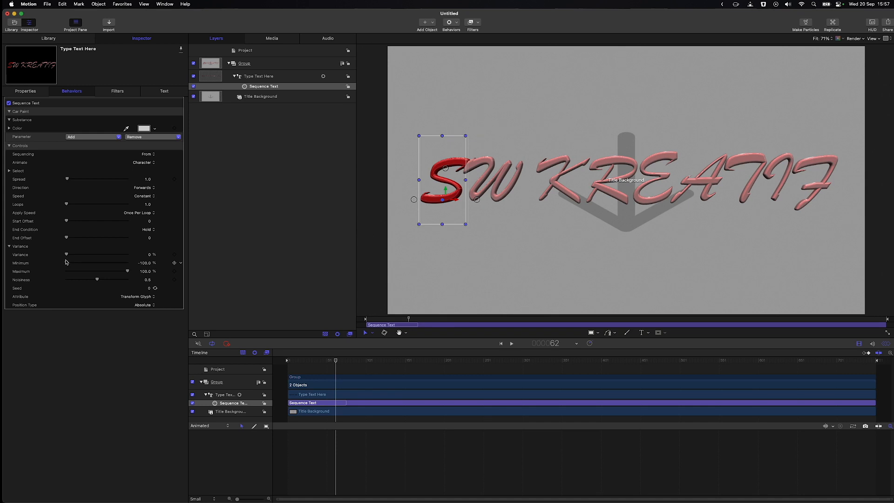
left_click_drag(67, 255, 201, 255)
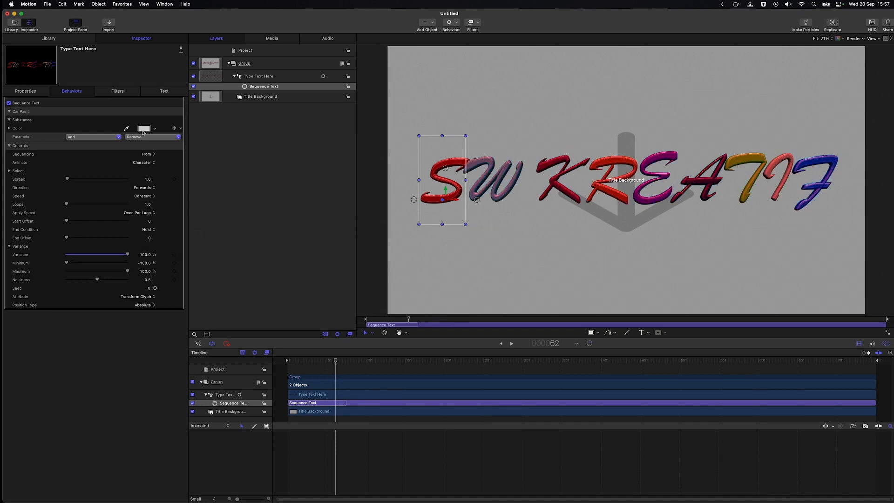
Step: Add a parameter from the Car Paint material's Paint layer to the 3D title's Sequence Text behavior
left_click(81, 138)
mouse_move(99, 184)
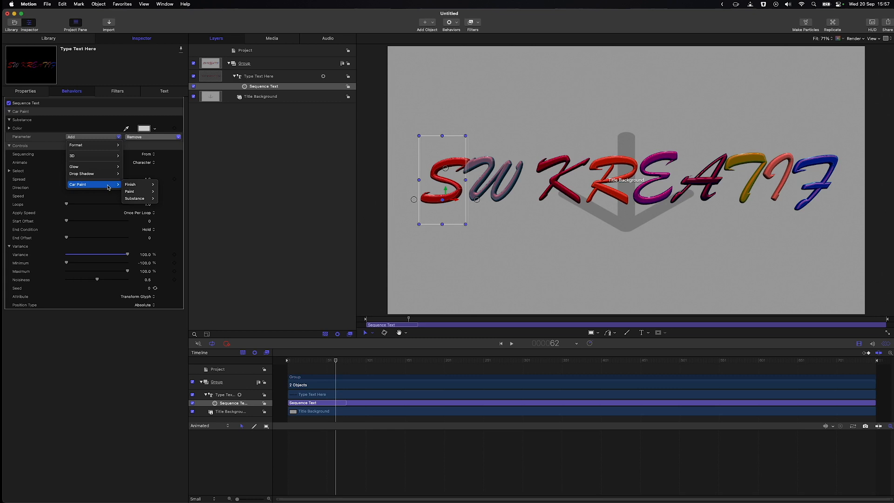
mouse_move(137, 192)
left_click(168, 192)
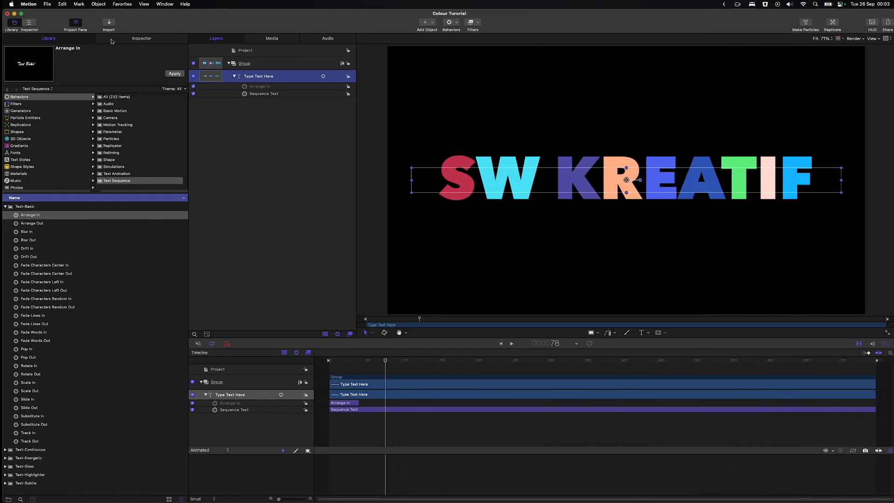
Step: Publish the Color and Animate parameters of the Sequence Text behavior in the Colour Tutorial project
left_click(258, 94)
left_click(142, 38)
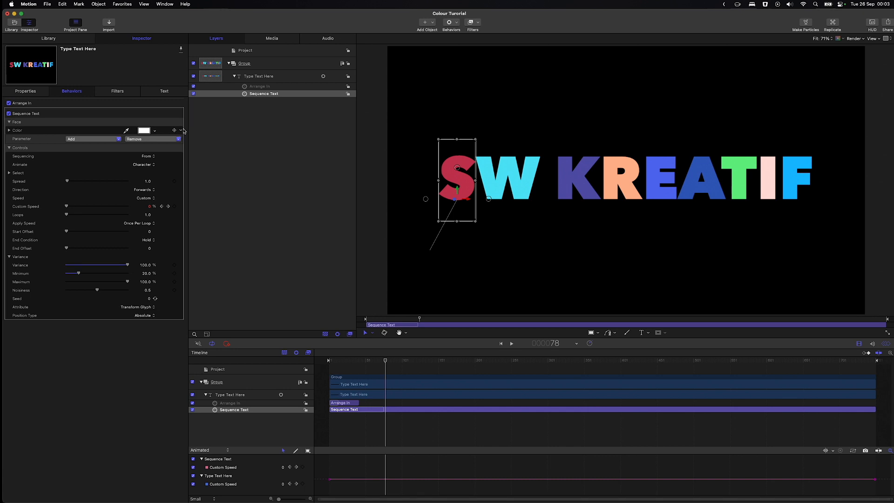
left_click(181, 133)
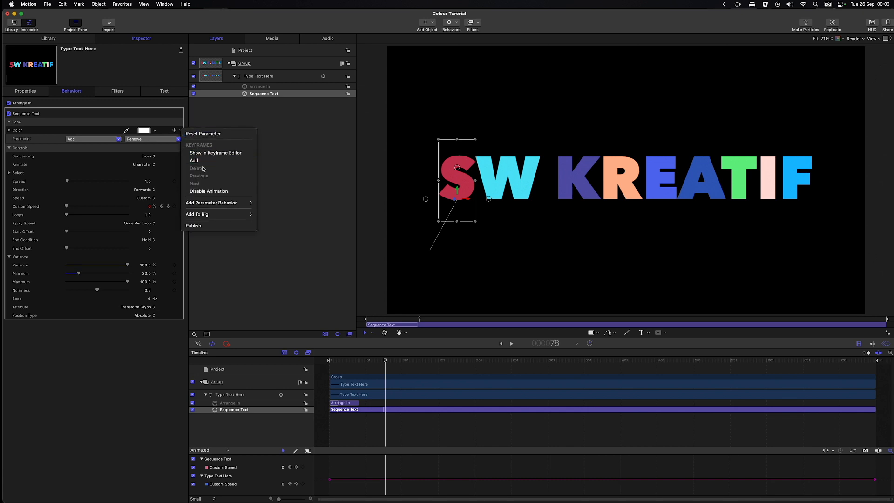
left_click(209, 226)
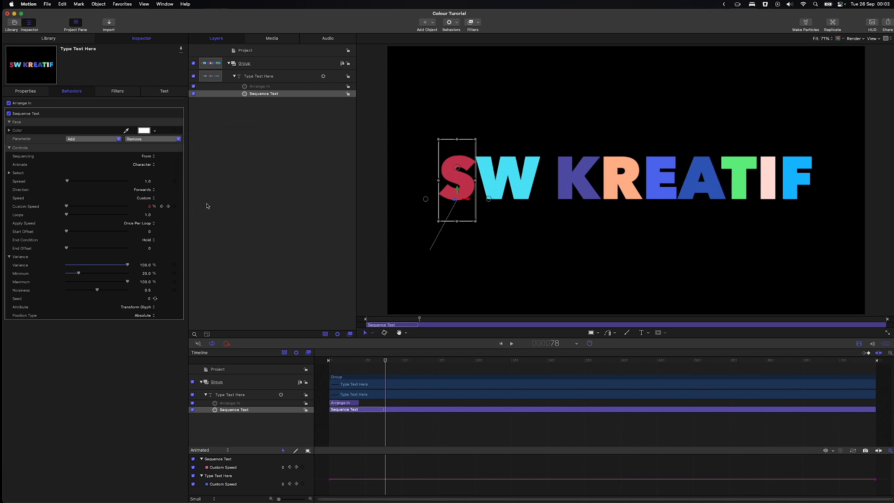
left_click(181, 164)
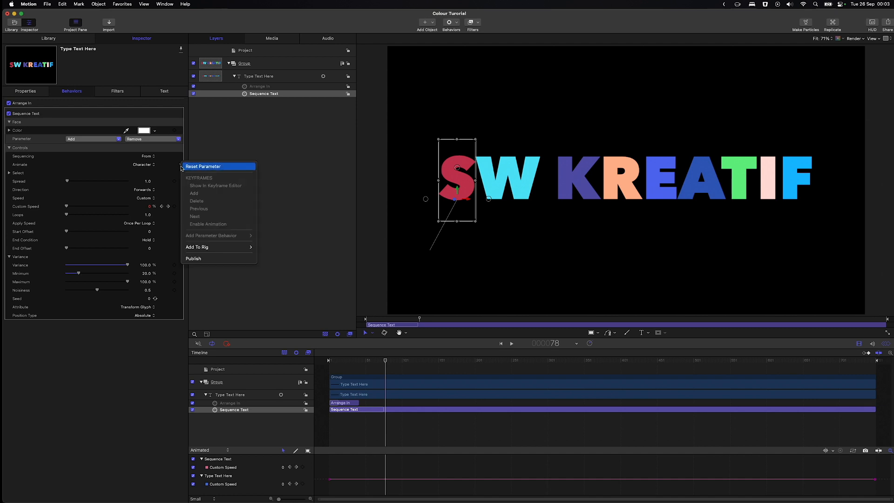
left_click(201, 259)
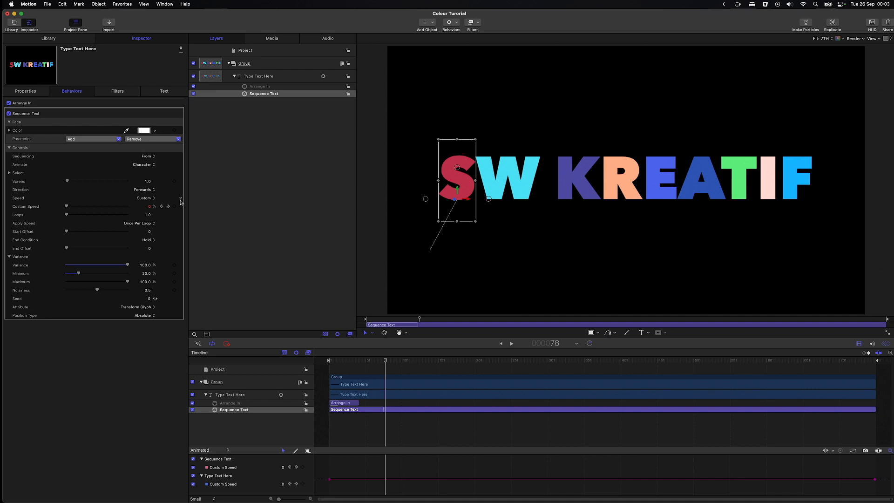
Step: Publish the Sequence Text behavior's Variance and Seed parameters, and select the Project
left_click(181, 266)
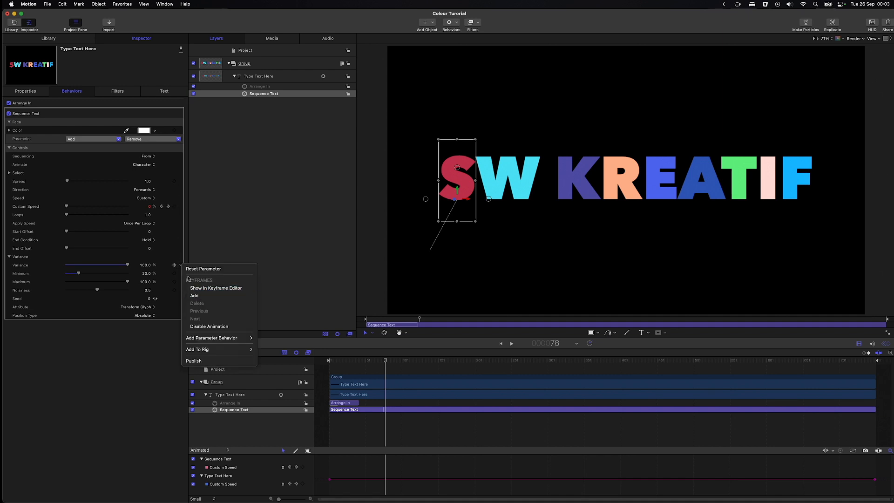
left_click(200, 362)
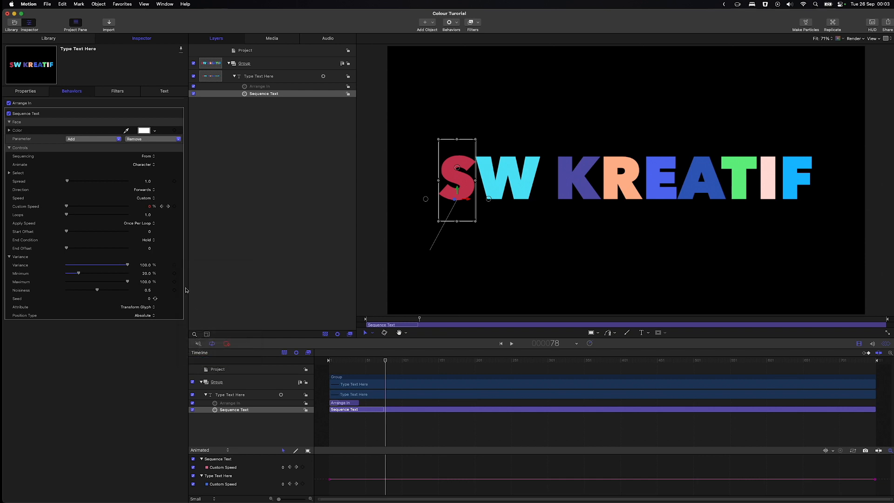
left_click(182, 299)
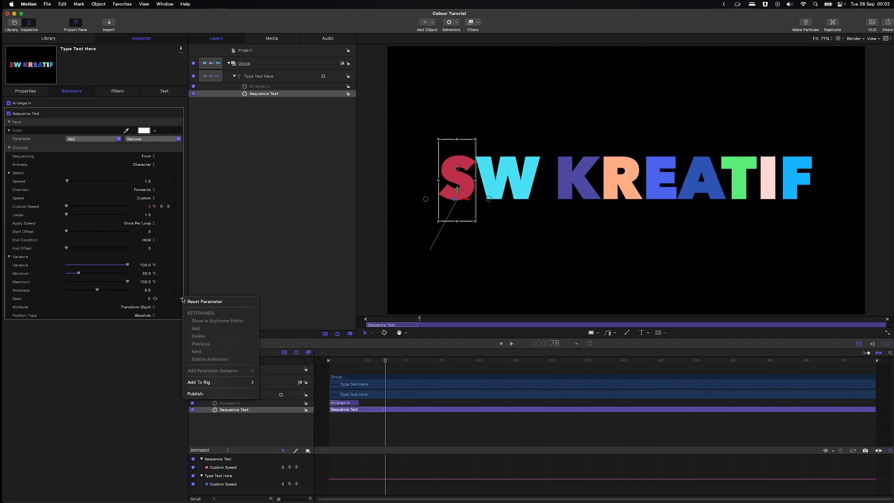
left_click(201, 394)
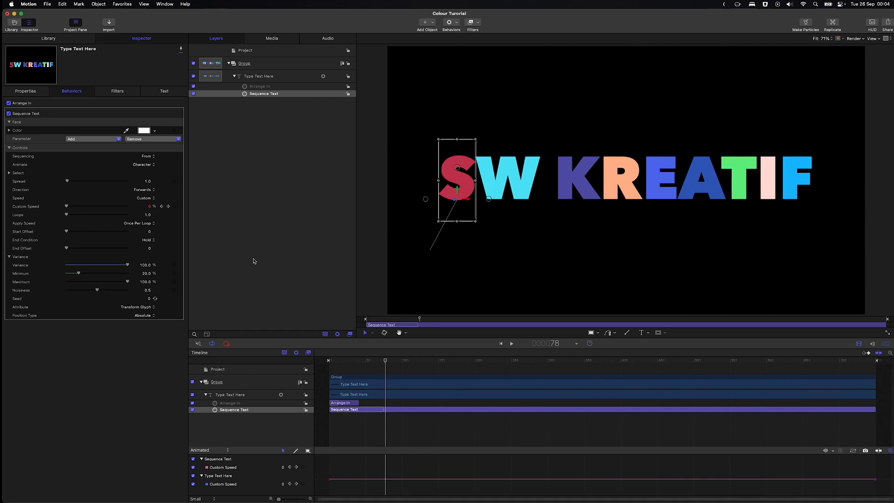
left_click(246, 51)
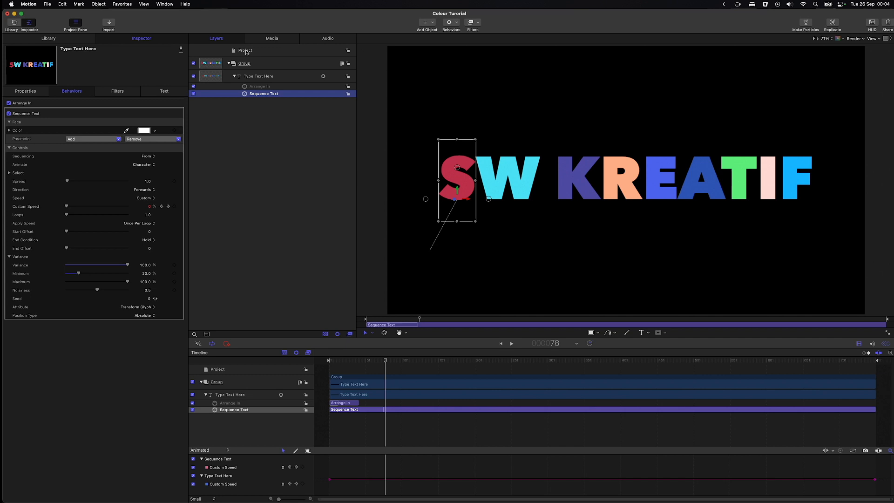